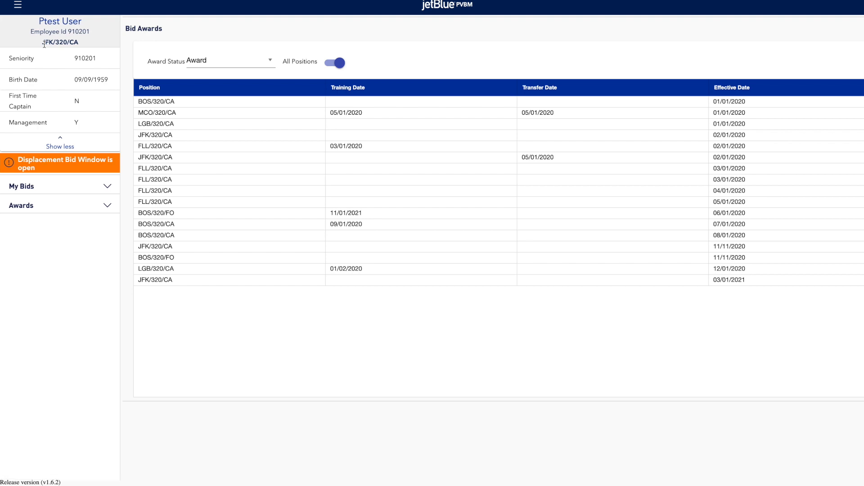
Open the Vacancy Bid Sheet of the current bid window from My Bids.
left_click(26, 187)
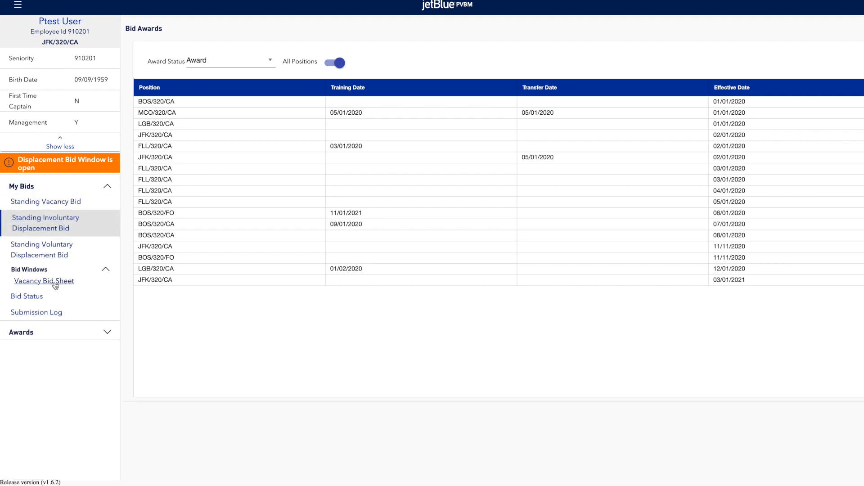
left_click(59, 283)
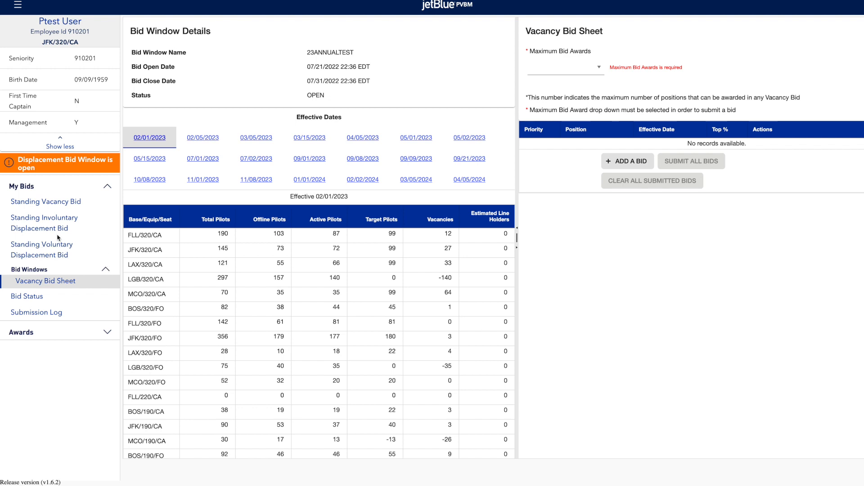
scroll(66, 222, "right", 1)
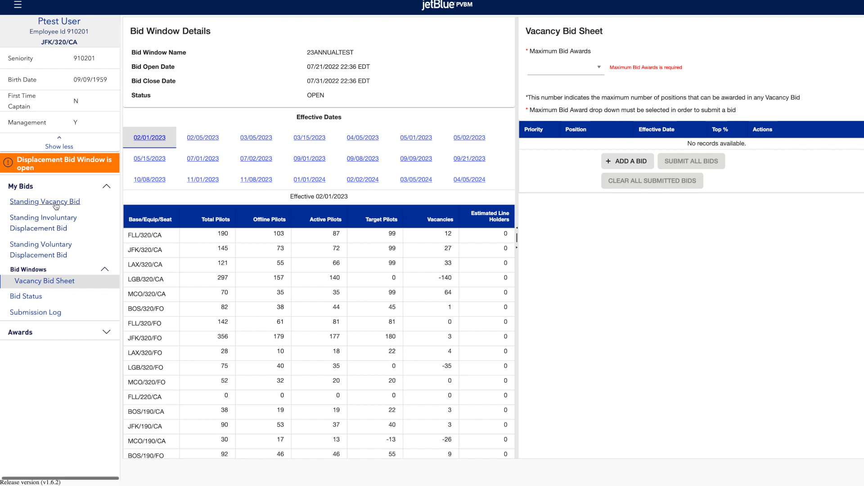
Clear all submitted bids on the Standing Vacancy Bid and confirm the clearing.
left_click(56, 205)
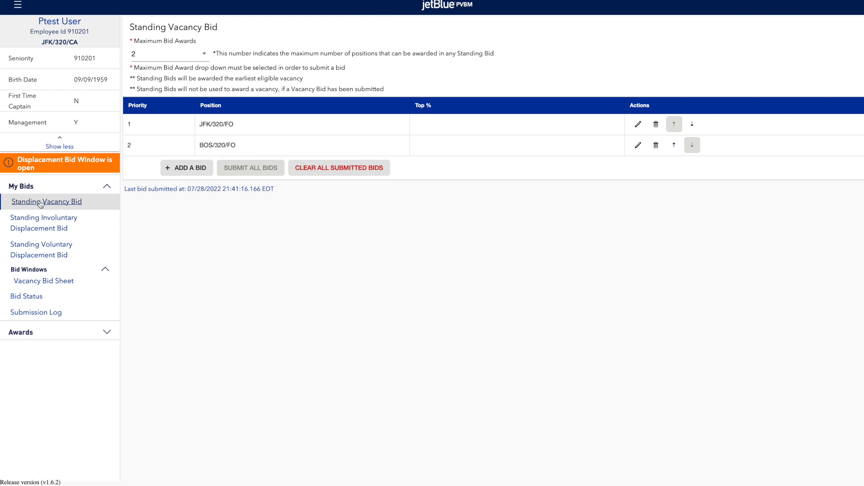
left_click(335, 171)
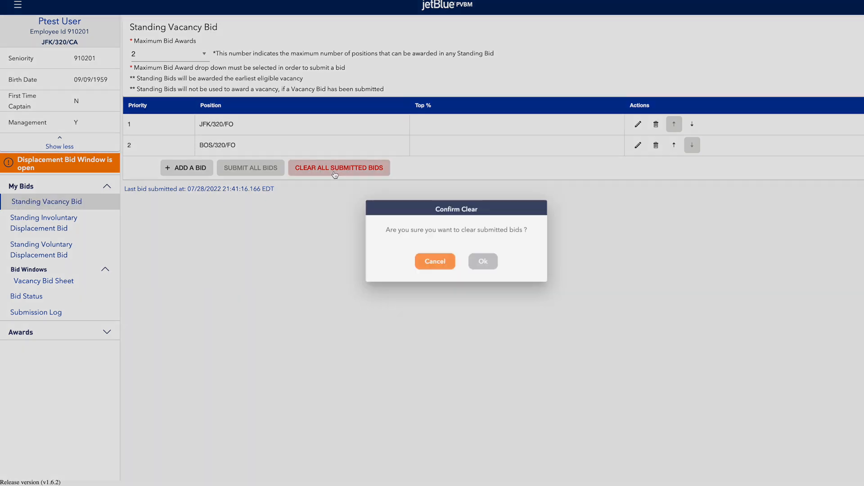
left_click(487, 264)
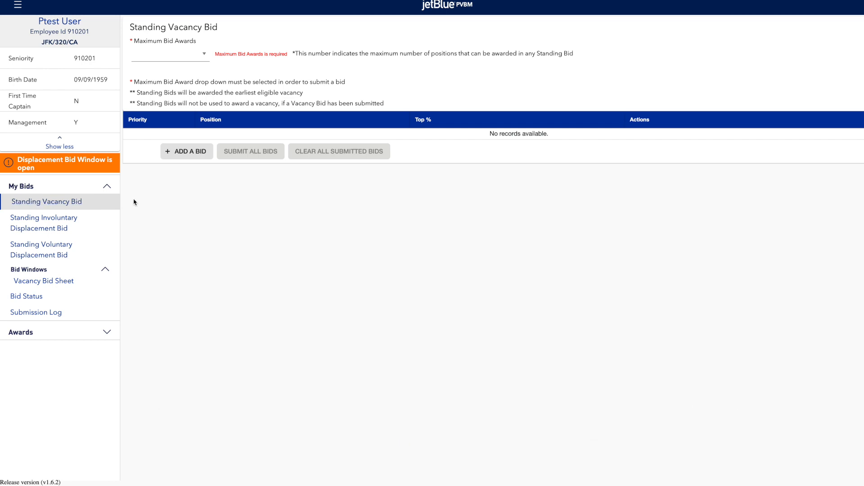
Start adding a standing vacancy bid and open its choice of positions.
left_click(171, 155)
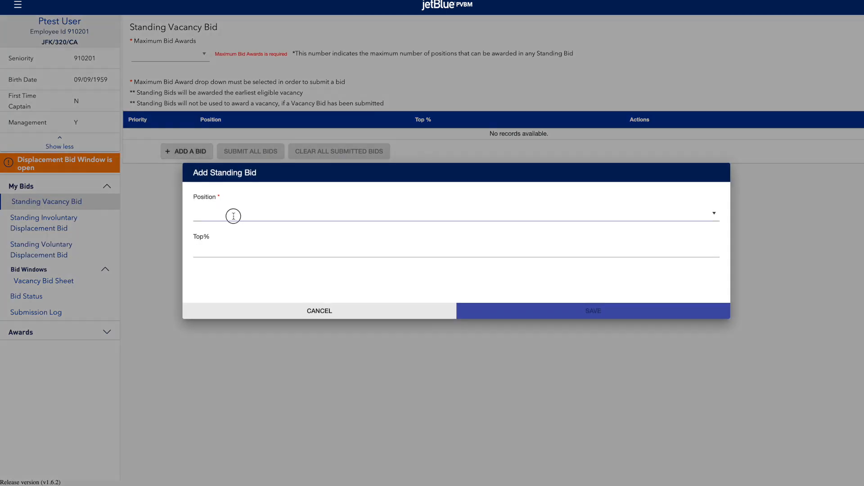
left_click(233, 217)
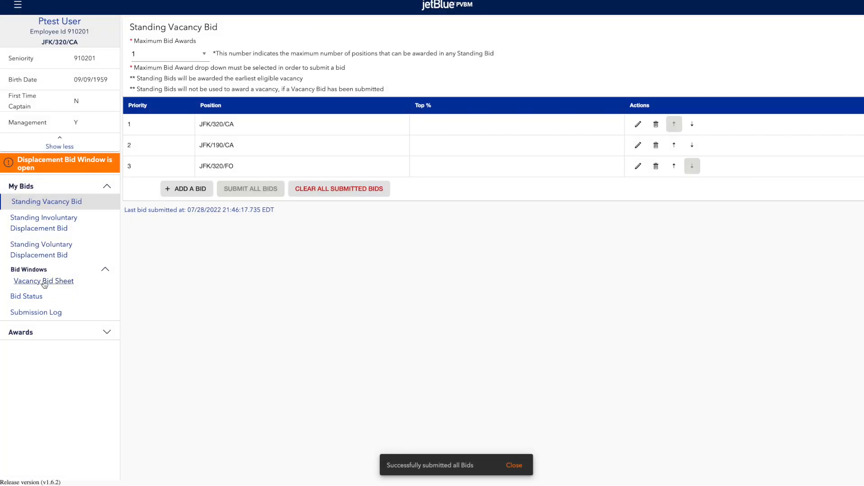
Add a bid for LAX/320/CA with effective date ANY to the Vacancy Bid Sheet, with the sheet widened across the page.
left_click(44, 282)
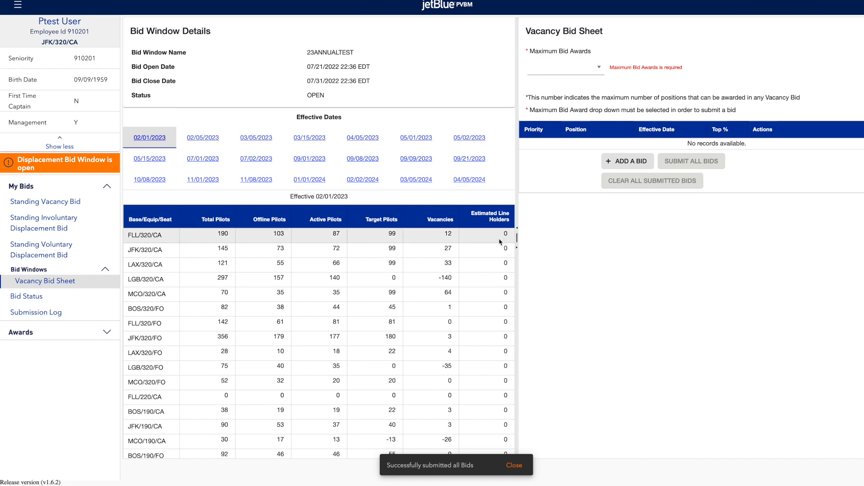
left_click_drag(517, 238, 7, 246)
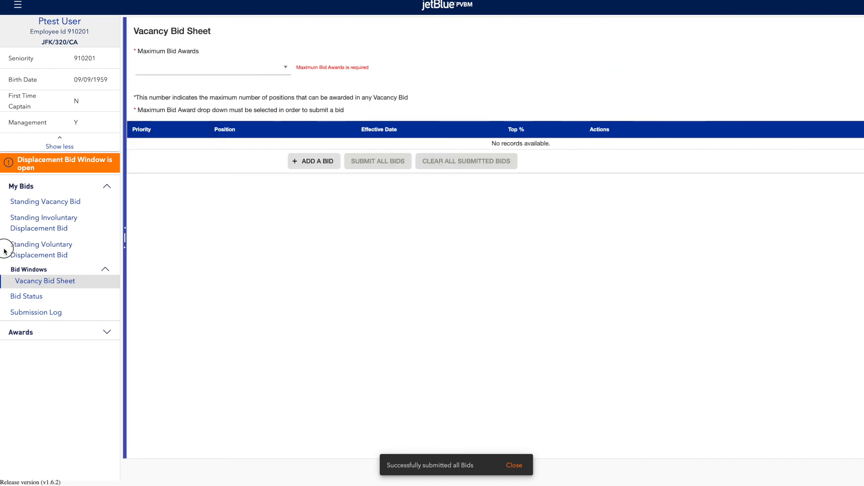
left_click(305, 165)
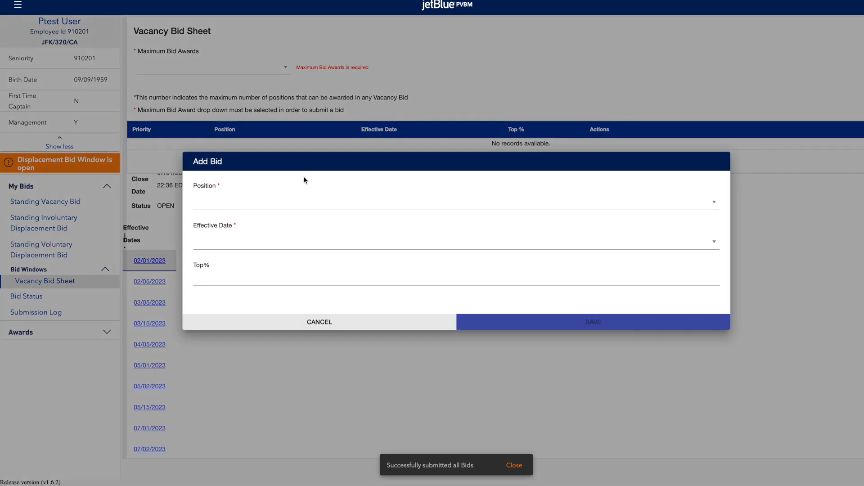
left_click(276, 205)
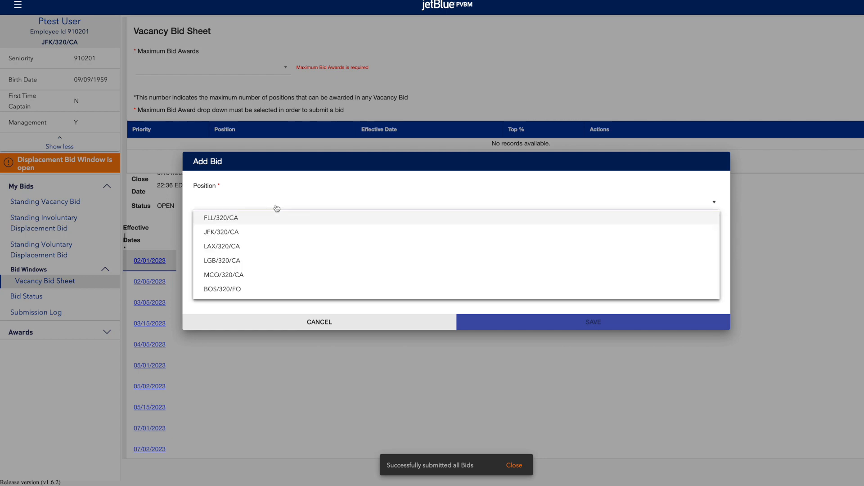
left_click(228, 247)
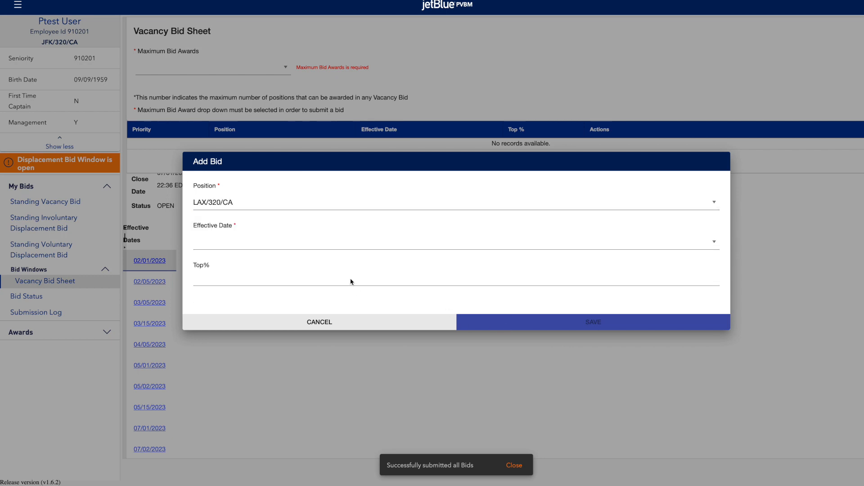
left_click(221, 243)
left_click(232, 261)
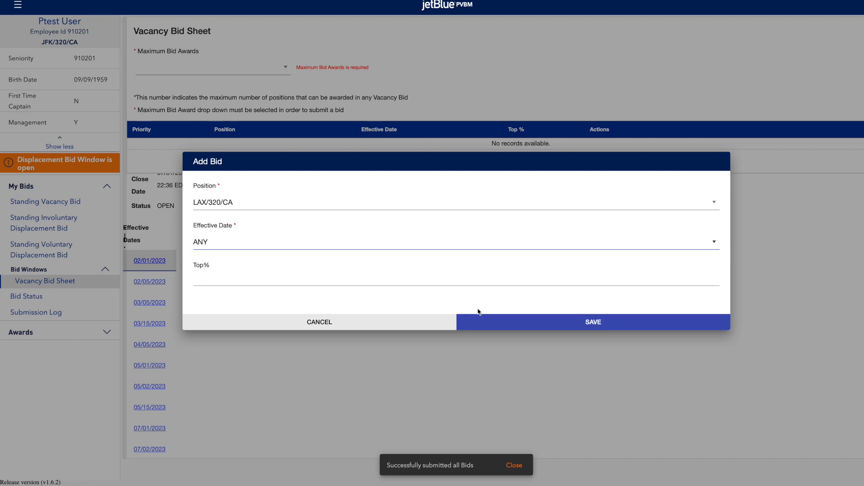
left_click(555, 328)
Add a second vacancy bid for FLL/220/CA with effective date ANY.
left_click(304, 172)
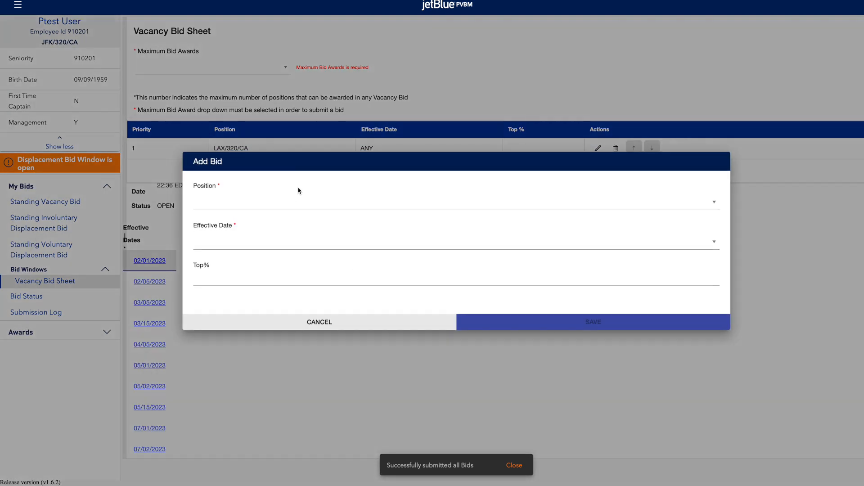
left_click(276, 207)
scroll(255, 231, "down", 5)
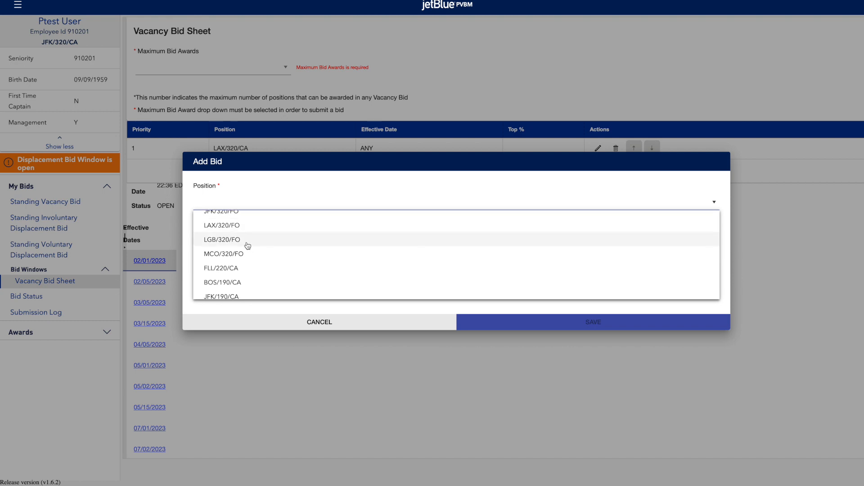
left_click(236, 270)
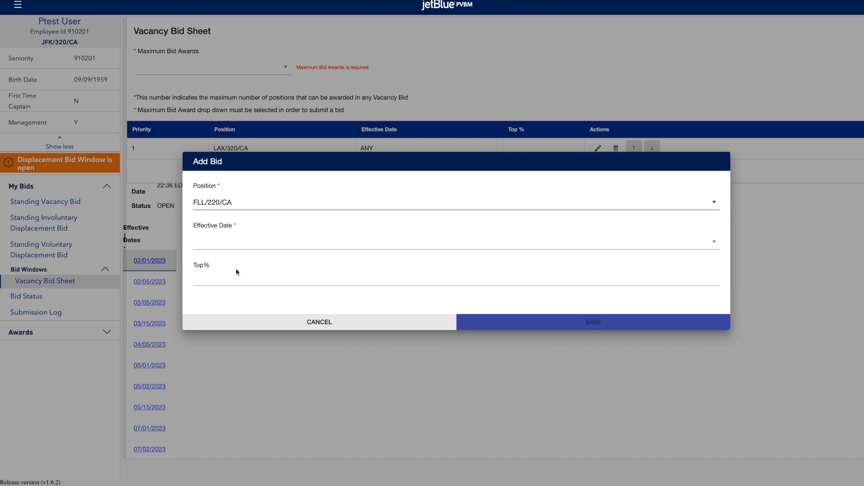
left_click(365, 244)
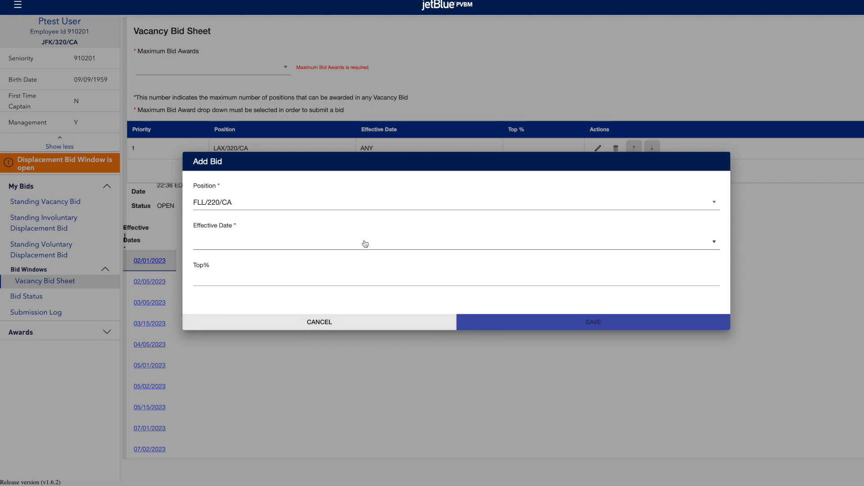
left_click(314, 261)
left_click(508, 326)
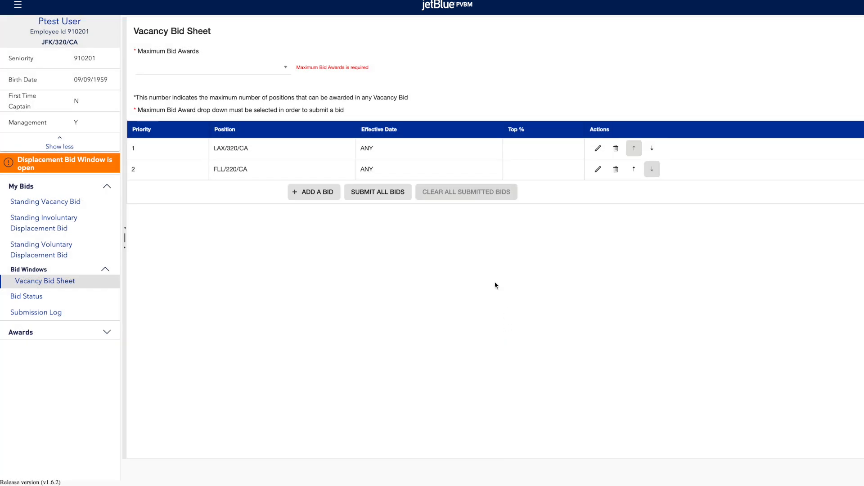
Set Maximum Bid Awards to 1 on the Vacancy Bid Sheet and submit all bids.
left_click(374, 196)
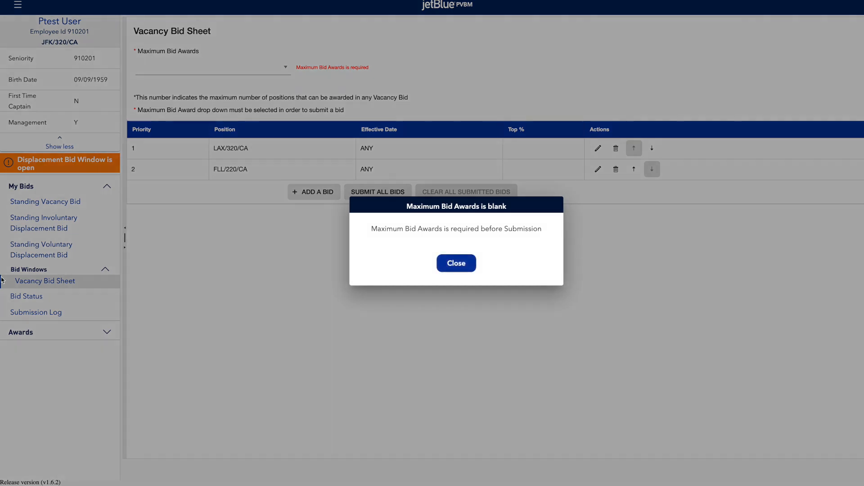
left_click(456, 263)
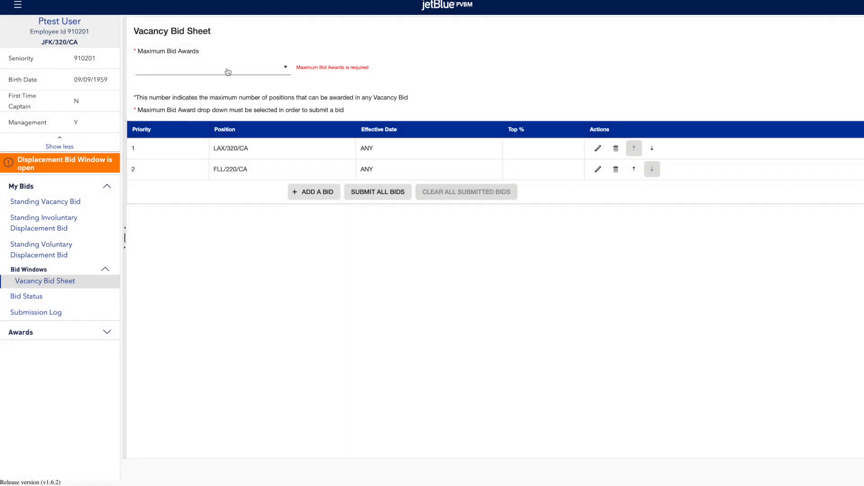
left_click(228, 70)
left_click(224, 84)
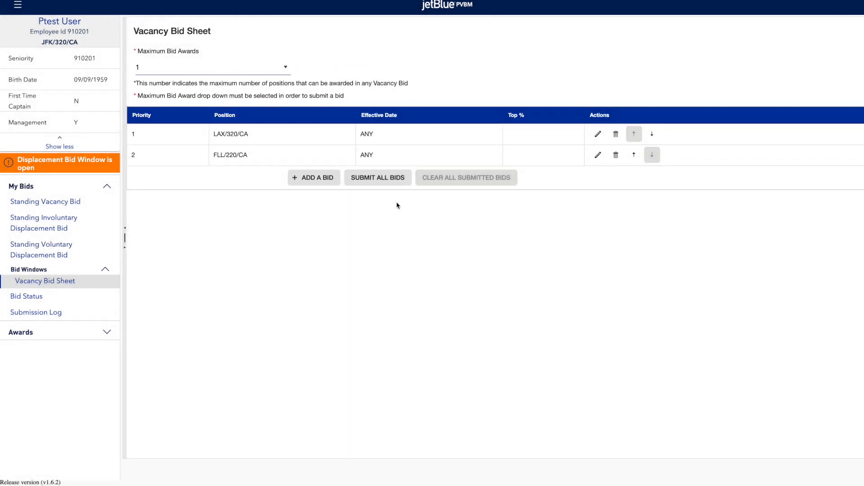
left_click(380, 180)
left_click(484, 262)
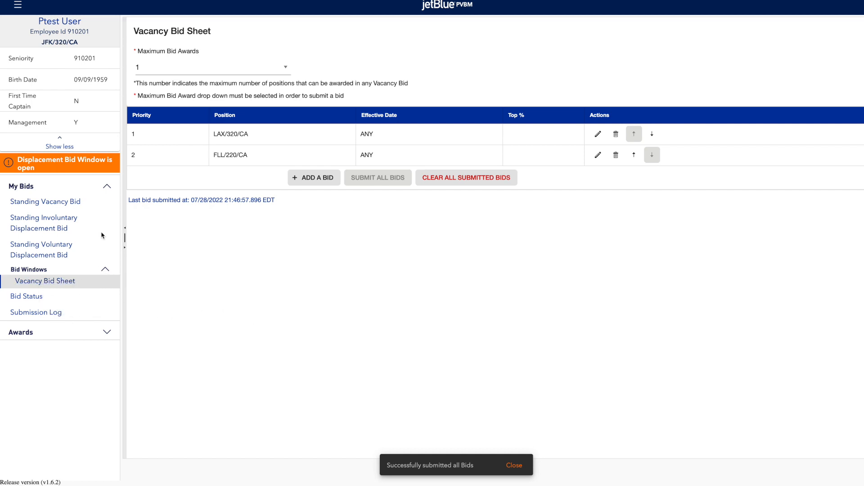
Return to the Bid Awards overview, then reopen the Standing Vacancy Bid and dismiss its alert.
left_click(60, 21)
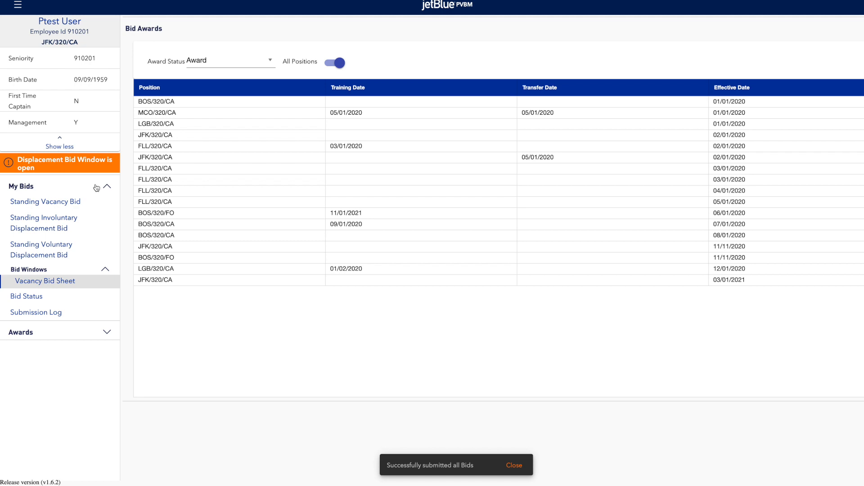
left_click(40, 203)
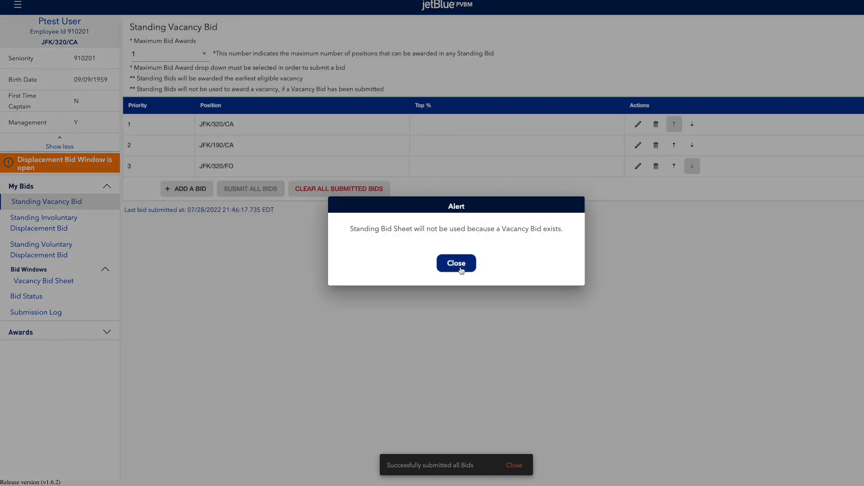
left_click(458, 266)
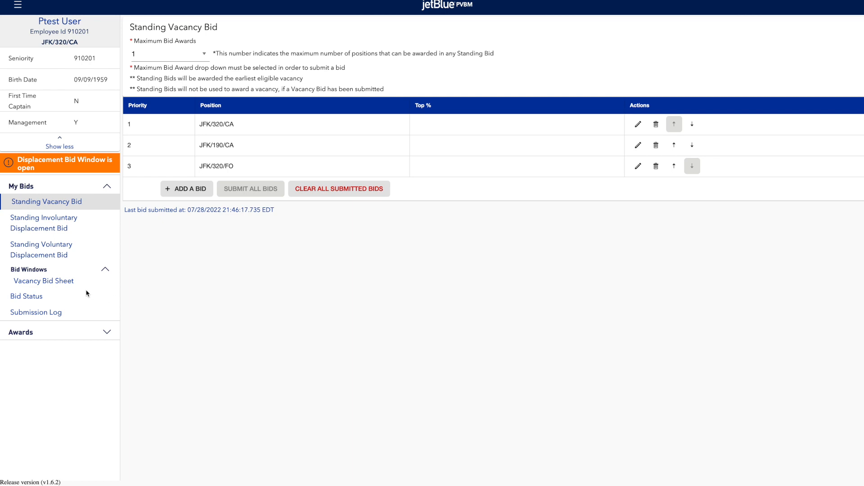
Review the submitted Vacancy Bid Sheet, then go back to the Standing Vacancy Bid and close its alert.
left_click(58, 284)
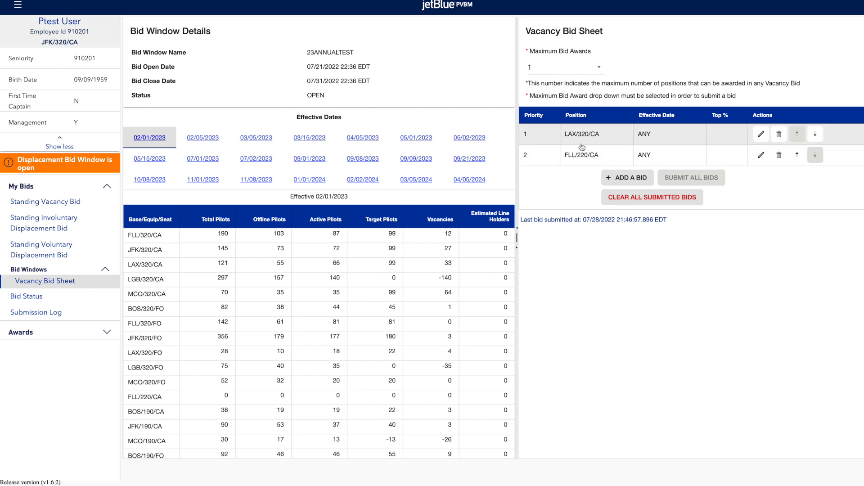
left_click(49, 202)
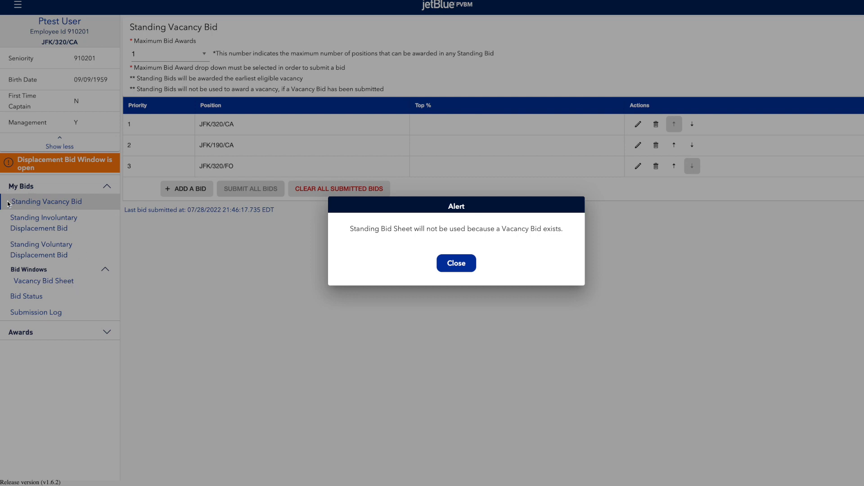
mouse_move(1, 208)
left_click(458, 264)
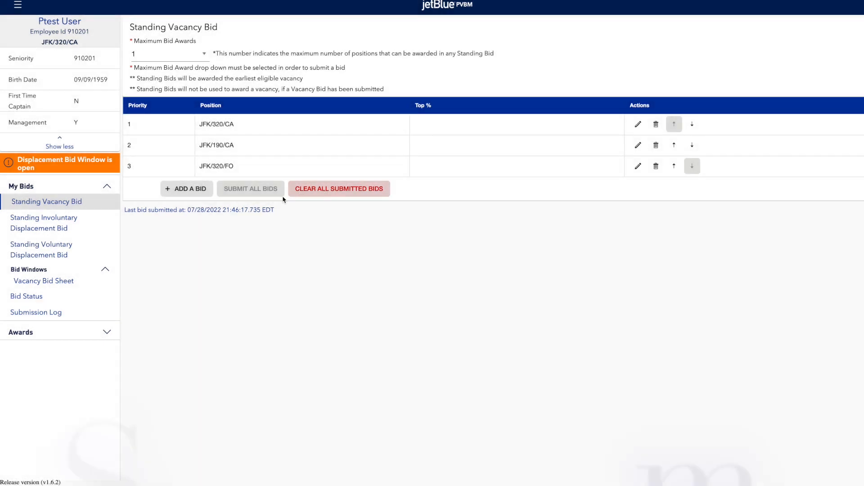
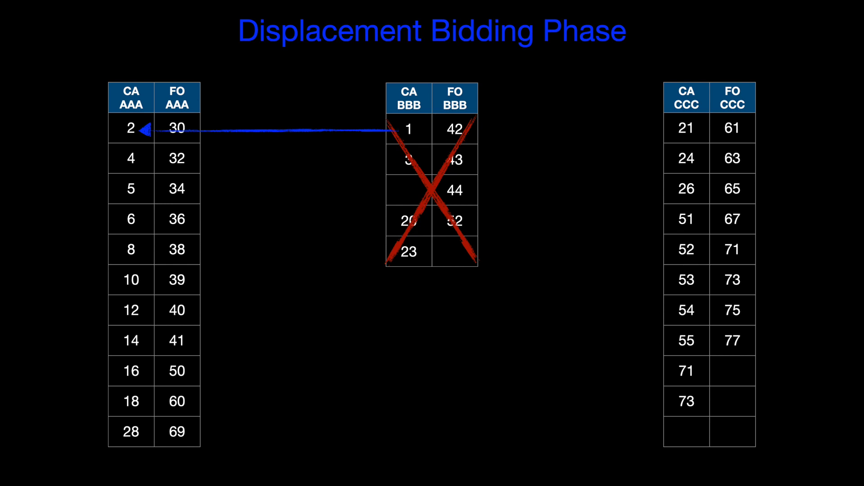
key("Right")
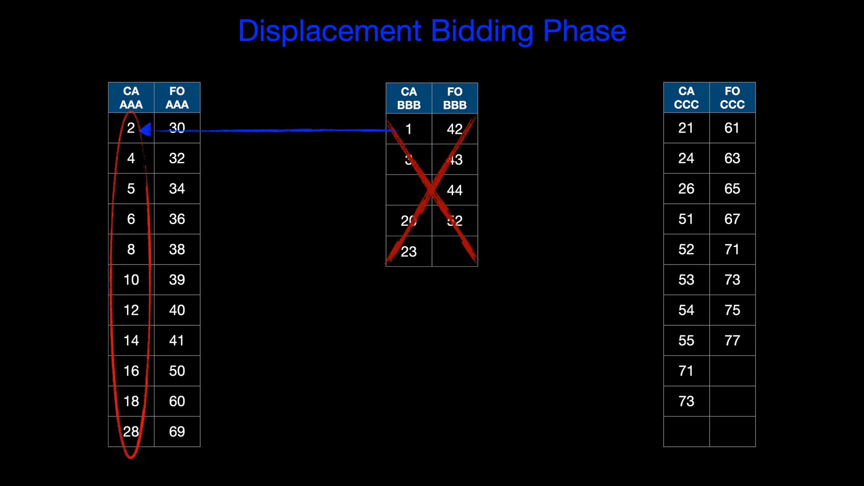
key("Right")
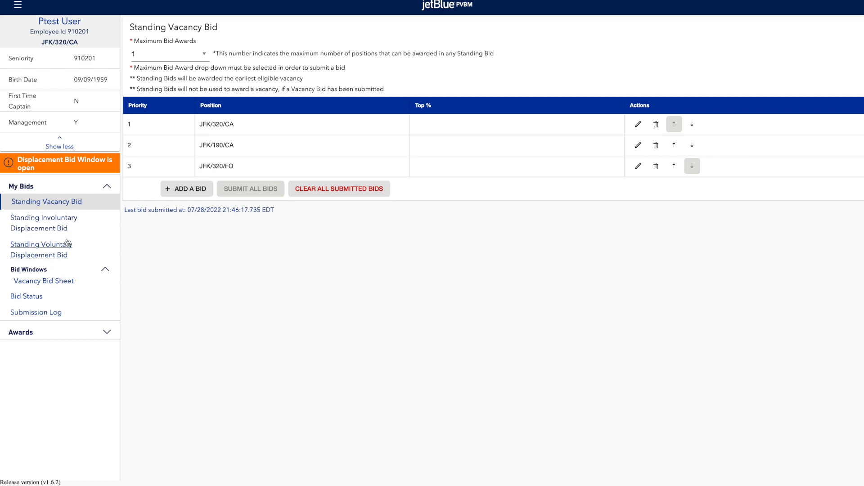
View the Standing Voluntary and Standing Involuntary Displacement Bid pages, ending on the voluntary one.
left_click(38, 255)
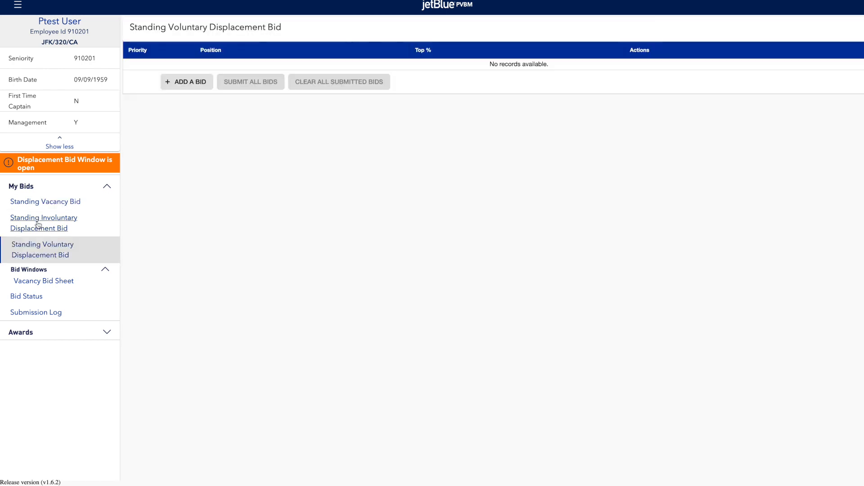
left_click(39, 223)
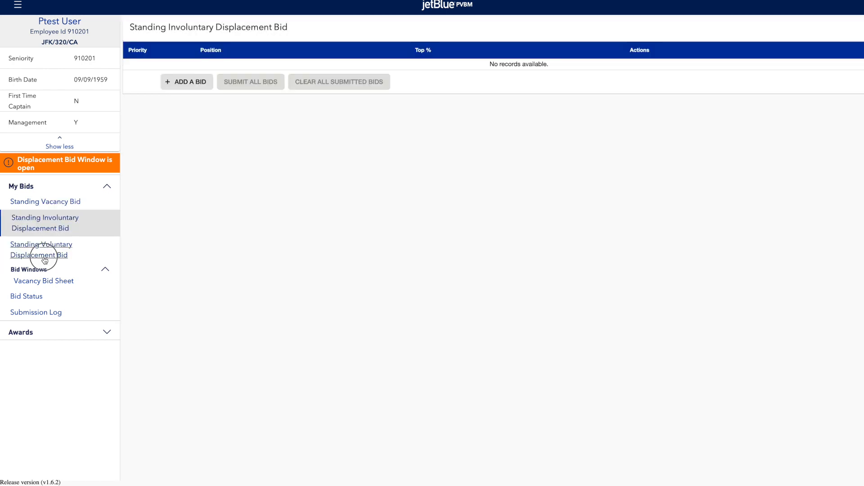
left_click(42, 256)
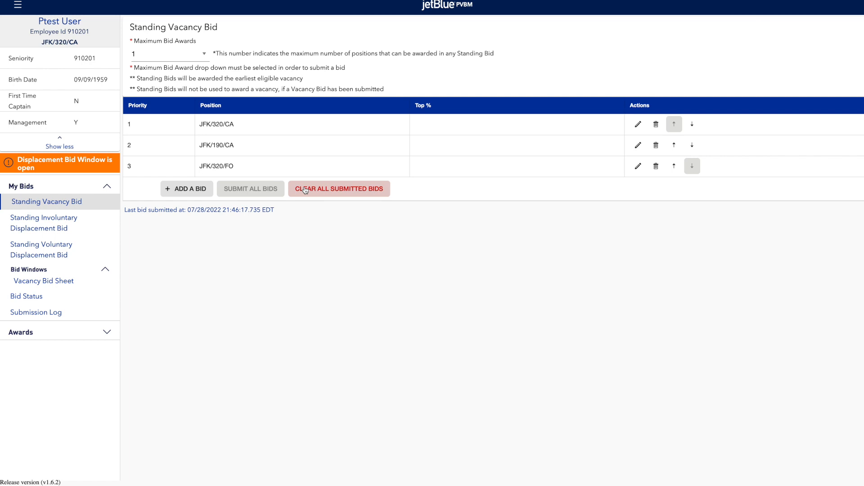
Choose a different Maximum Bid Awards value for the Standing Vacancy Bid.
left_click(205, 54)
left_click(158, 105)
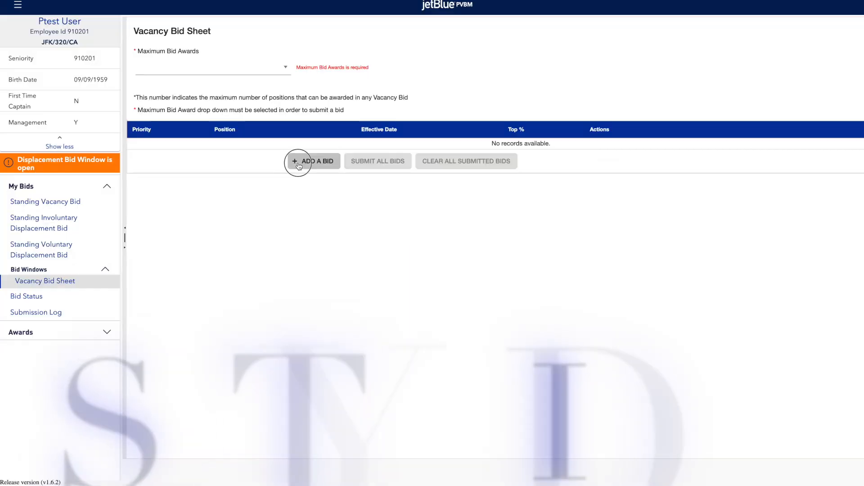
Add a bid to the Vacancy Bid Sheet for position JFK/320/CA with effective date ANY, leaving Top% empty.
left_click(297, 162)
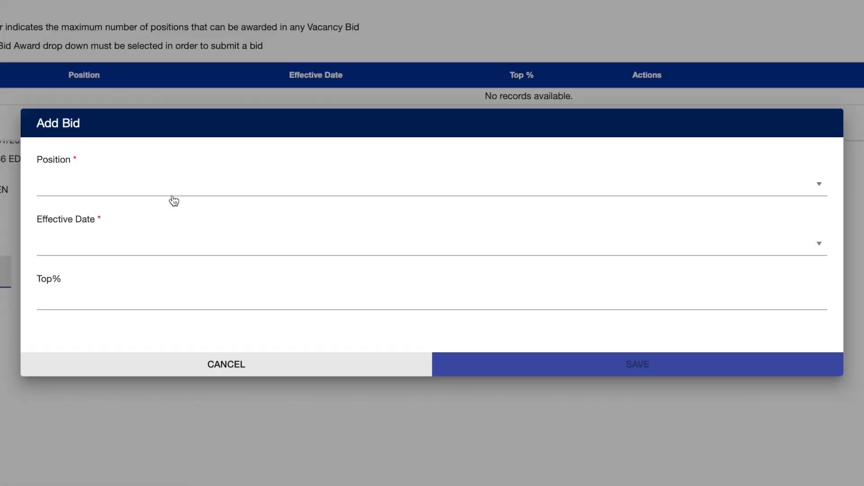
left_click(285, 209)
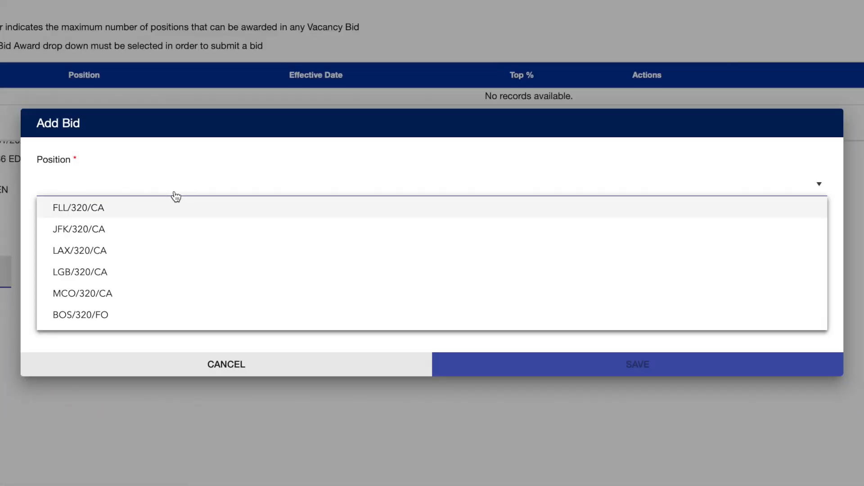
left_click(113, 232)
left_click(131, 250)
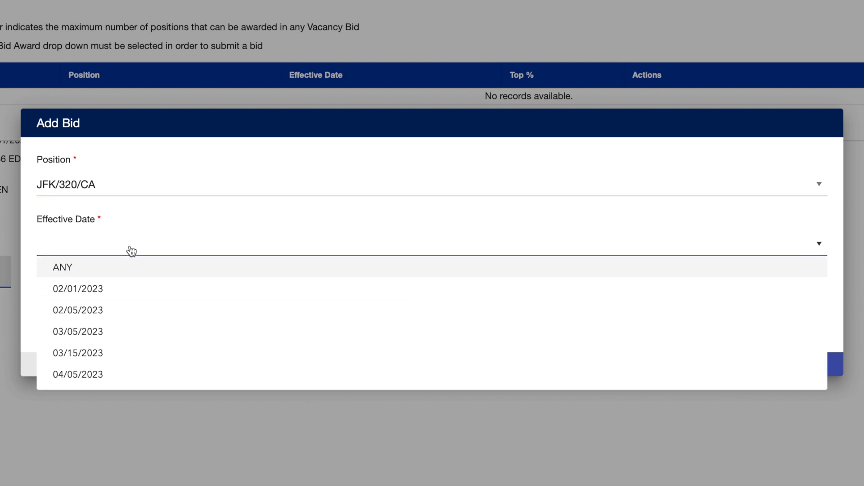
left_click(115, 267)
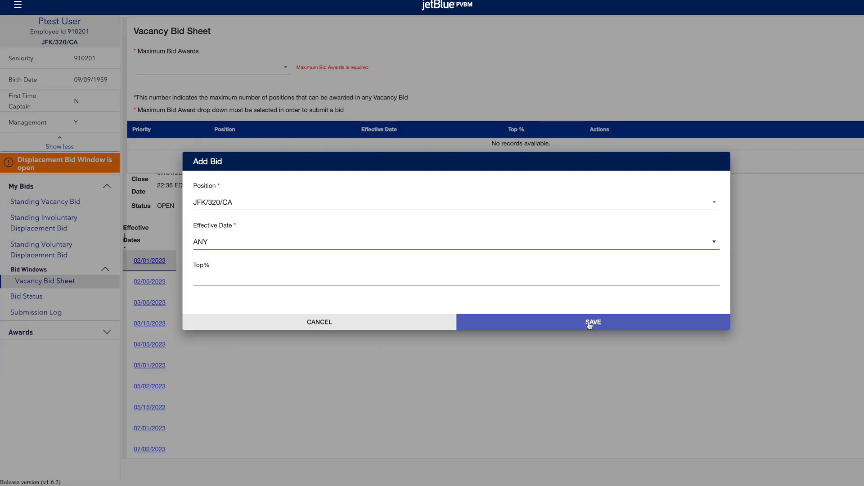
left_click(589, 323)
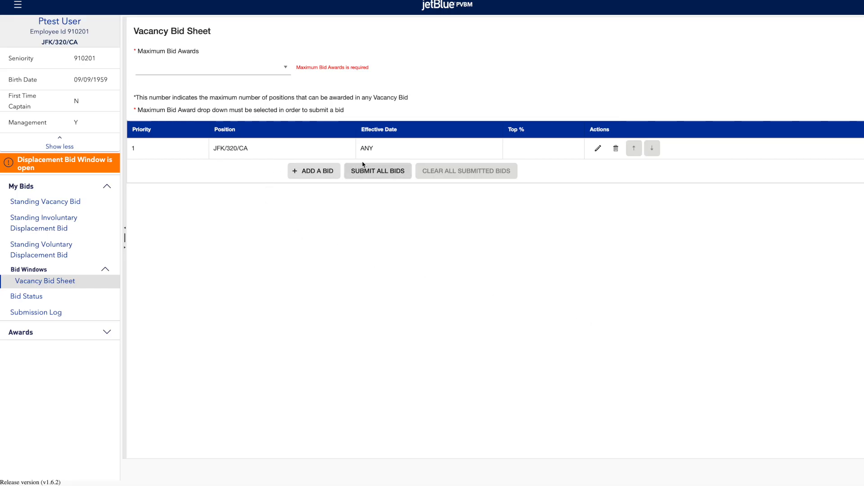
Try to submit the vacancy bid with Maximum Bid Awards left blank, and dismiss the resulting alert.
left_click(378, 172)
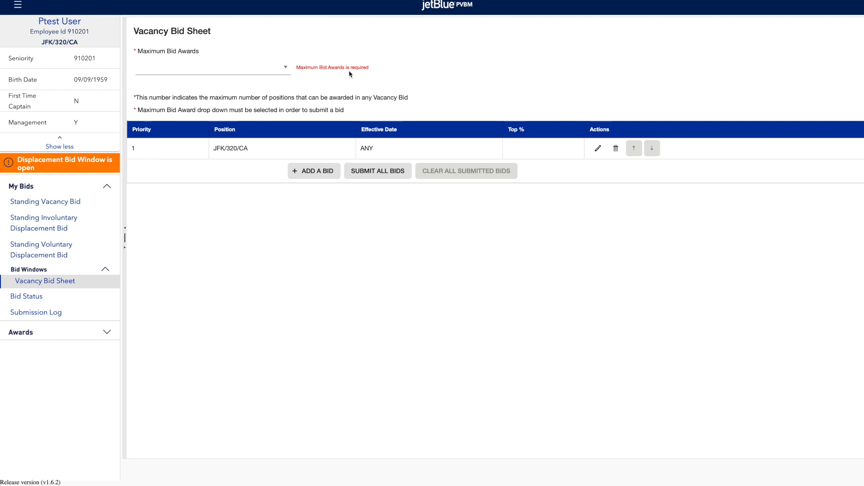
left_click(370, 173)
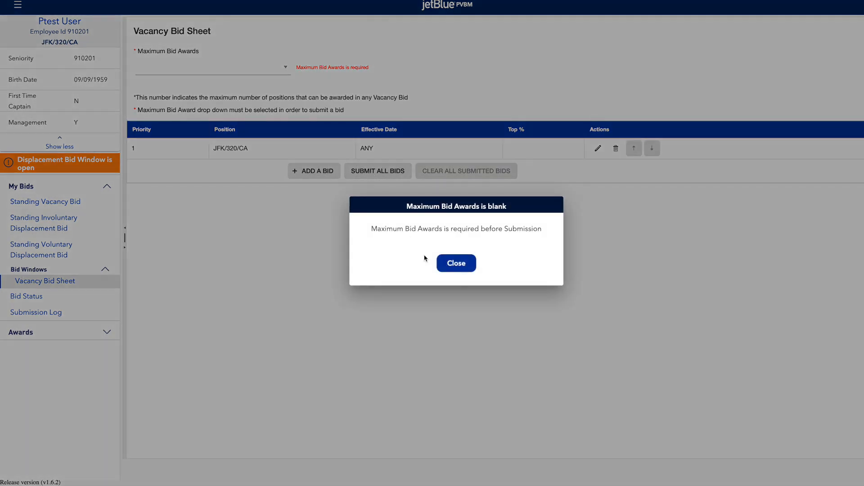
left_click(468, 264)
Set Maximum Bid Awards to 1 for the JFK/320/CA vacancy bid and submit it.
left_click(274, 69)
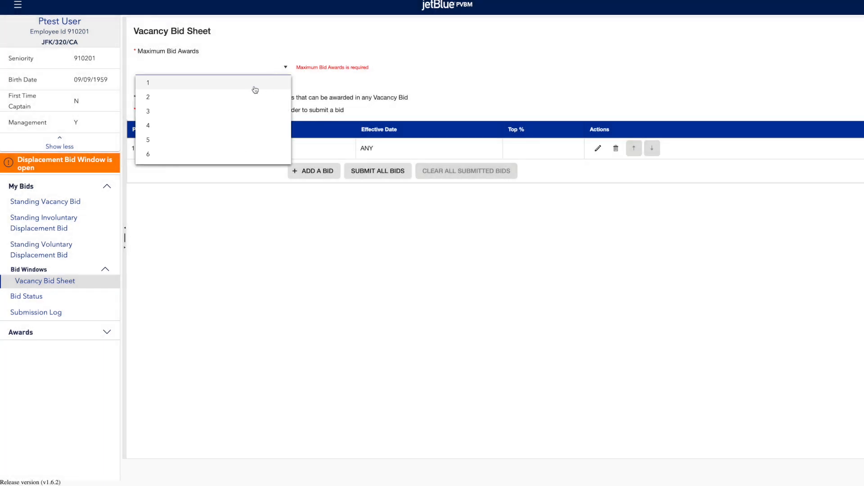
left_click(255, 88)
left_click(371, 157)
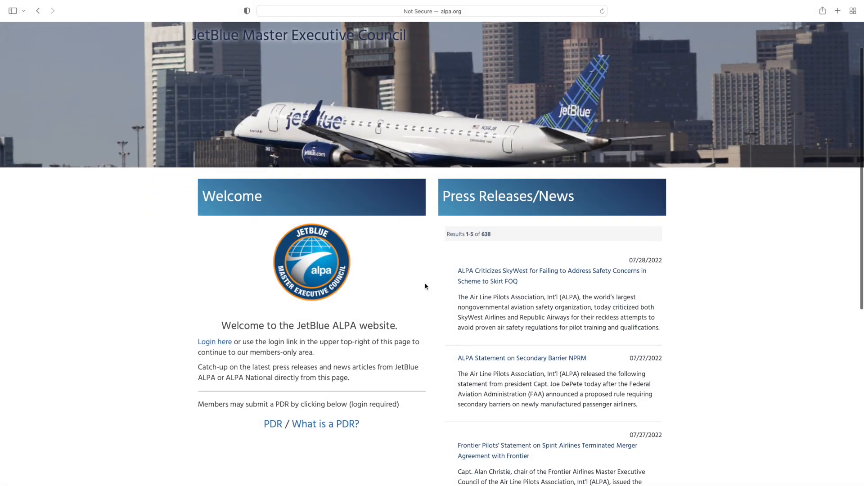
On the JetBlue ALPA website, open the PDR form and sign in with the saved member login and password.
scroll(425, 287, "down", 2)
scroll(426, 287, "down", 2)
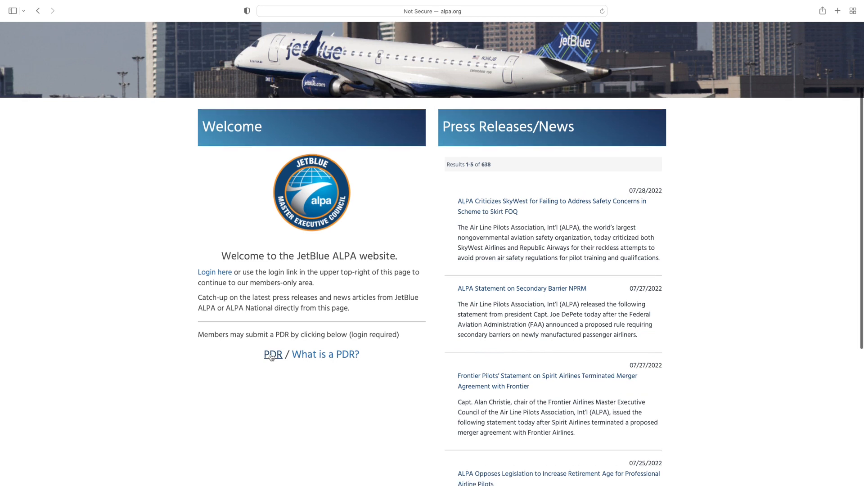
scroll(270, 359, "up", 1)
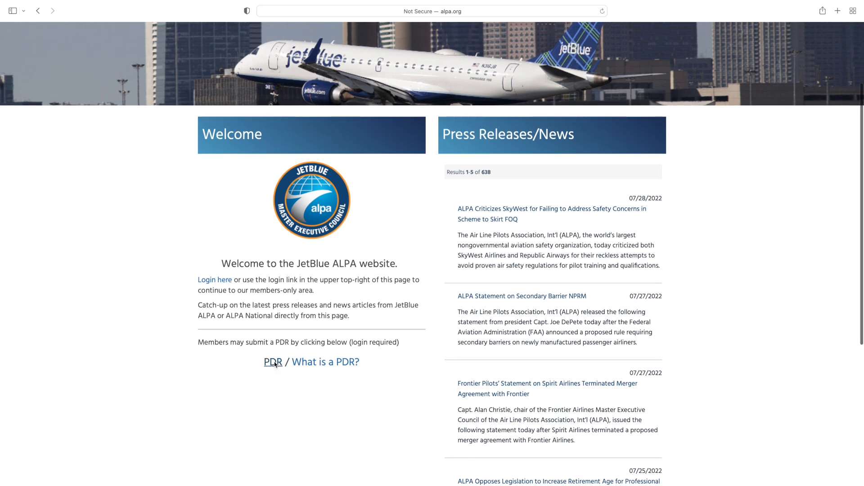
left_click(273, 362)
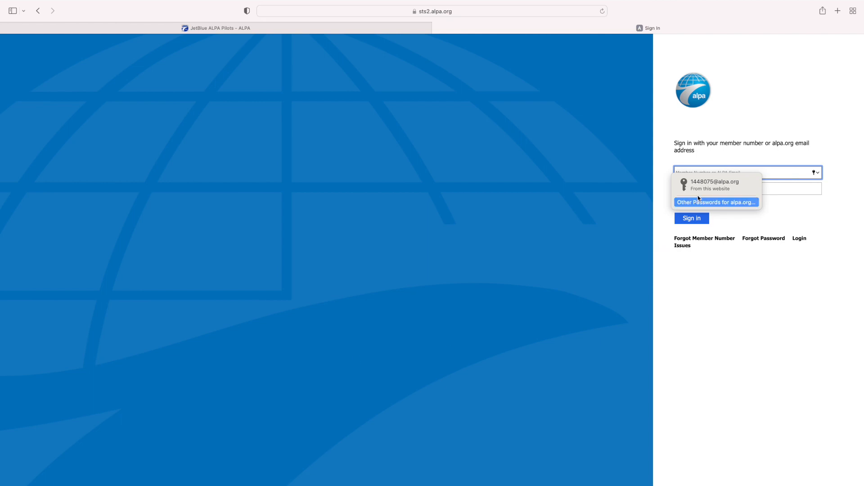
left_click(709, 184)
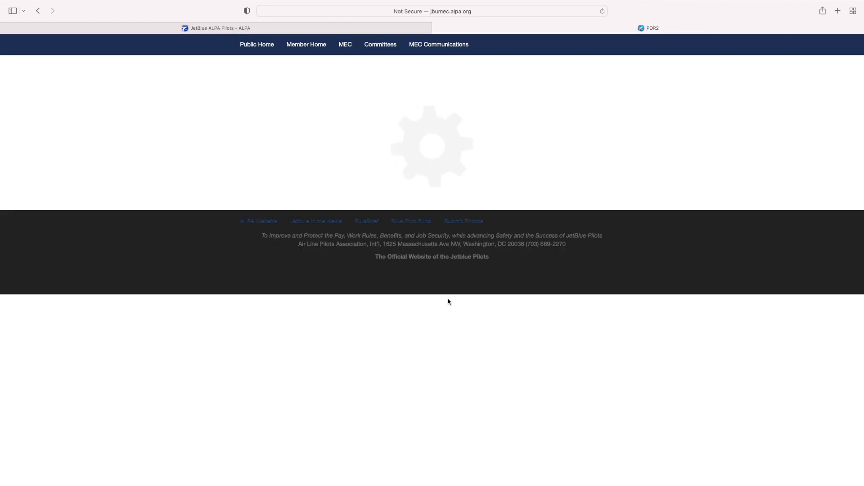
Set the Pilot Data Report's Committee / Issue Type to Scheduling.
left_click(309, 111)
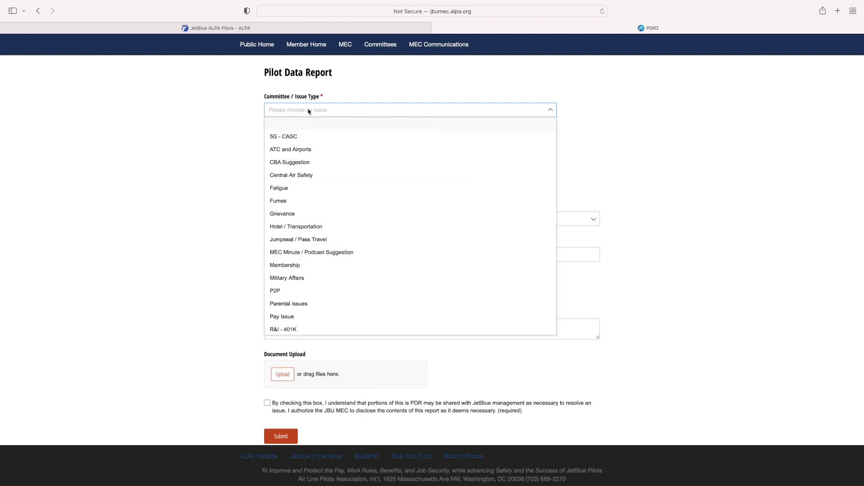
scroll(293, 250, "down", 5)
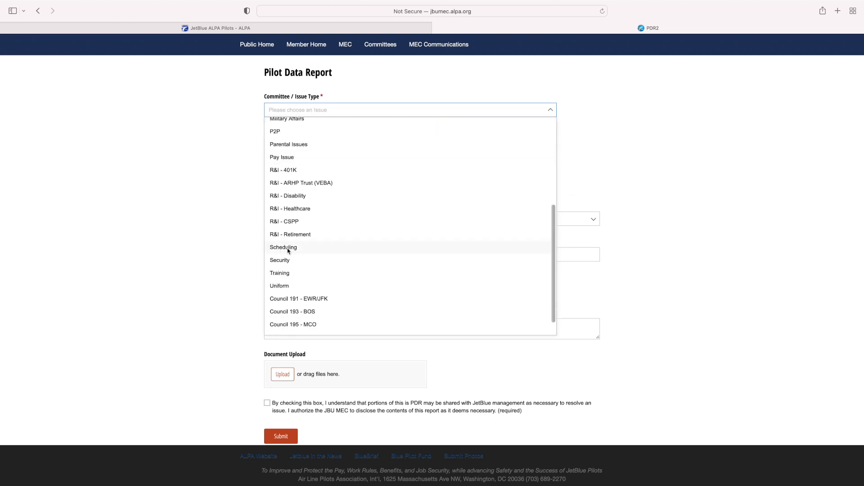
left_click(288, 248)
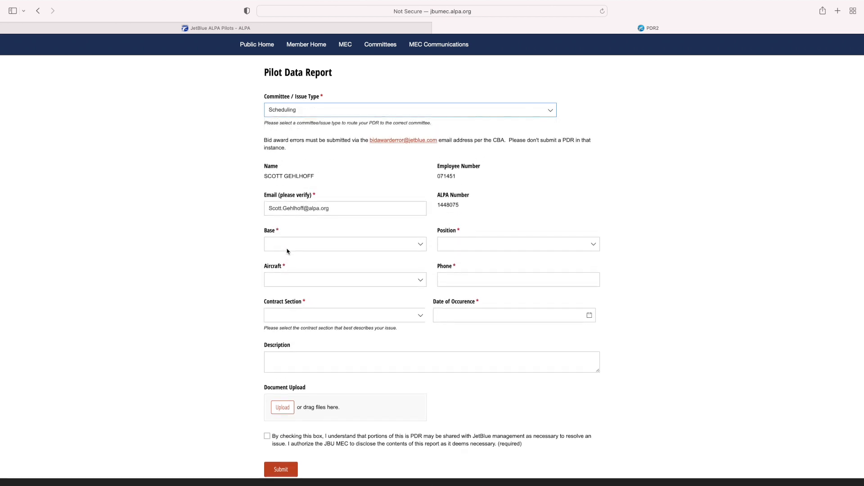